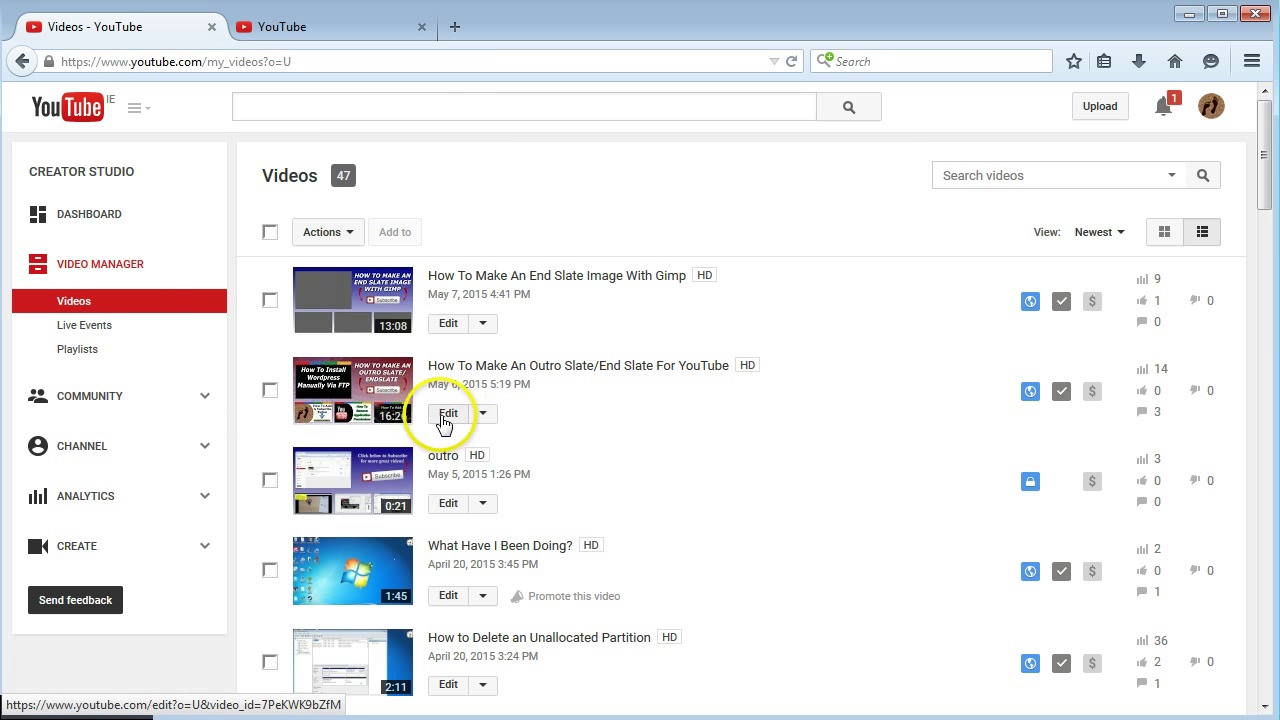
# Copy the video's short youtu.be URL from the edit page's Video URL field.
pyautogui.click(320, 27)
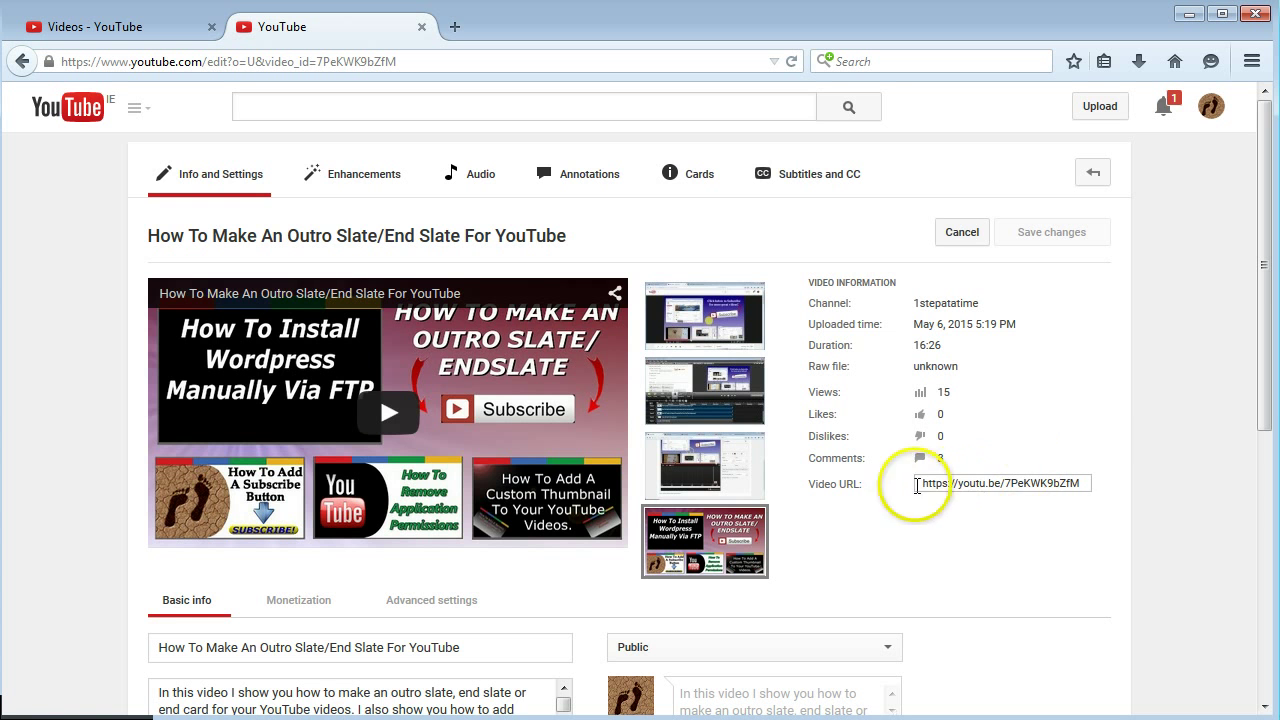
pyautogui.moveTo(1080, 482); pyautogui.dragTo(914, 486)
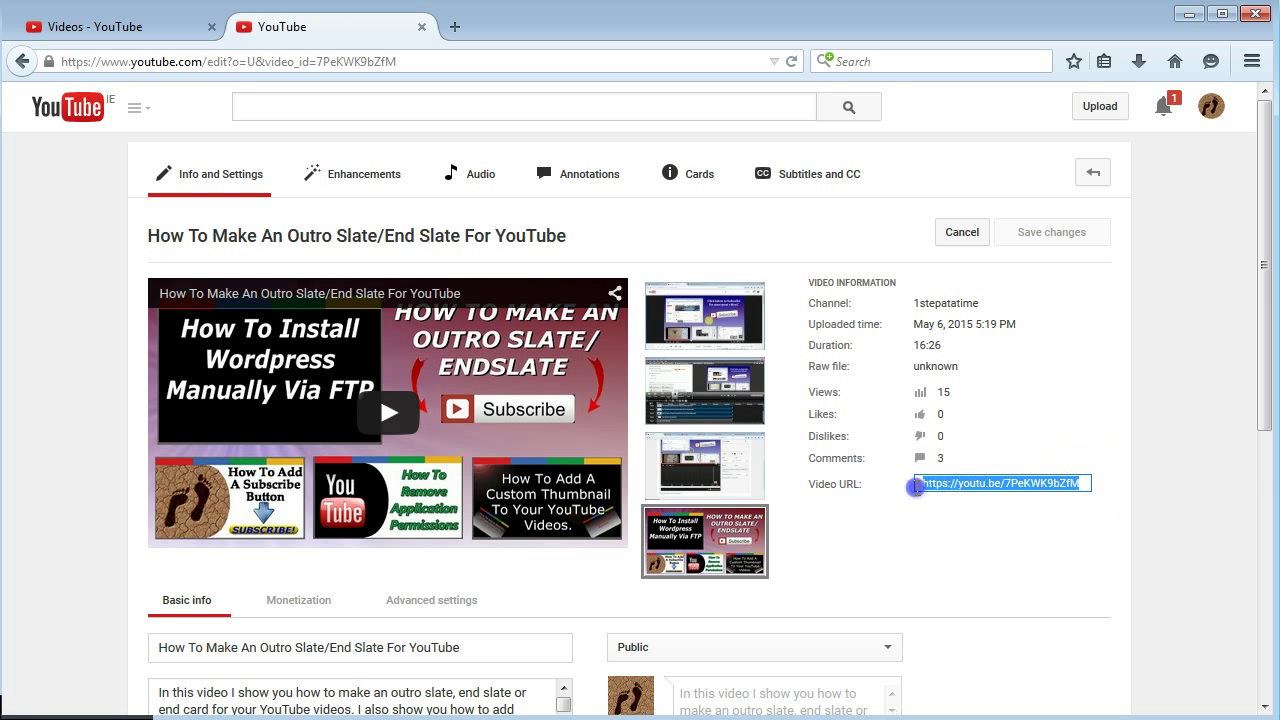
pyautogui.rightClick(922, 484)
pyautogui.click(1012, 548)
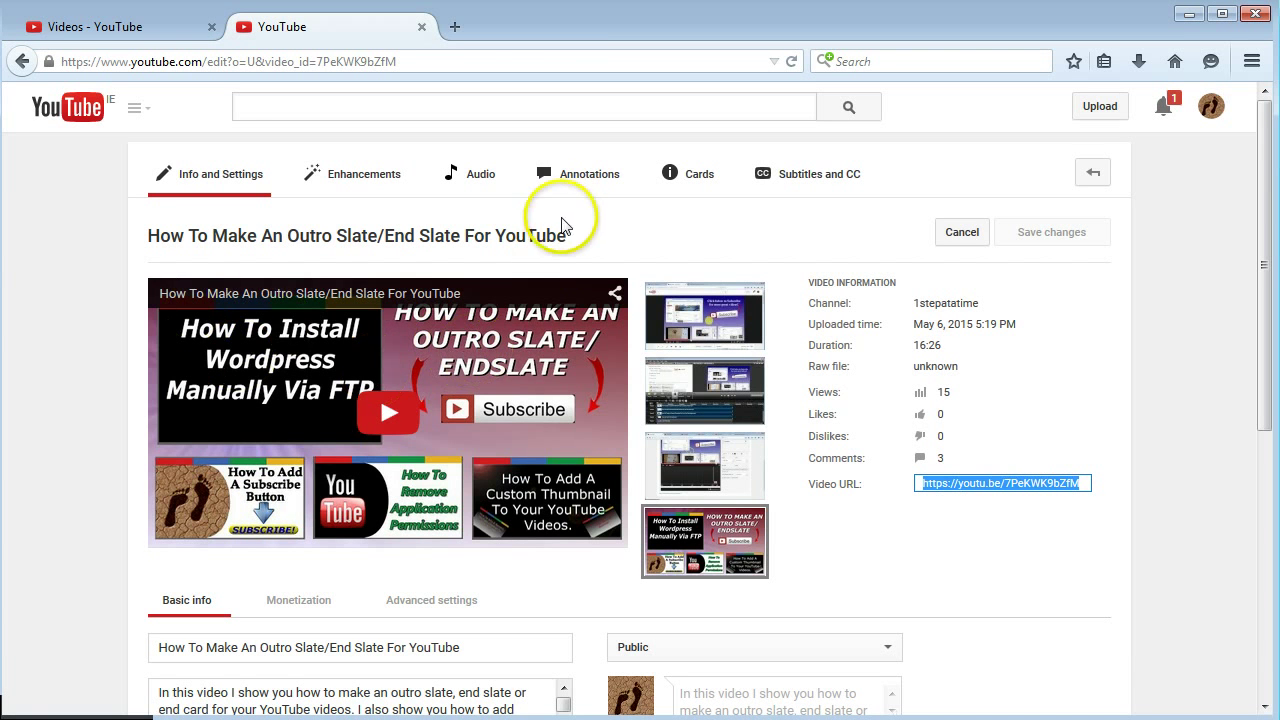
# Open the video's Annotations editor and list the annotation types available to add.
pyautogui.click(610, 180)
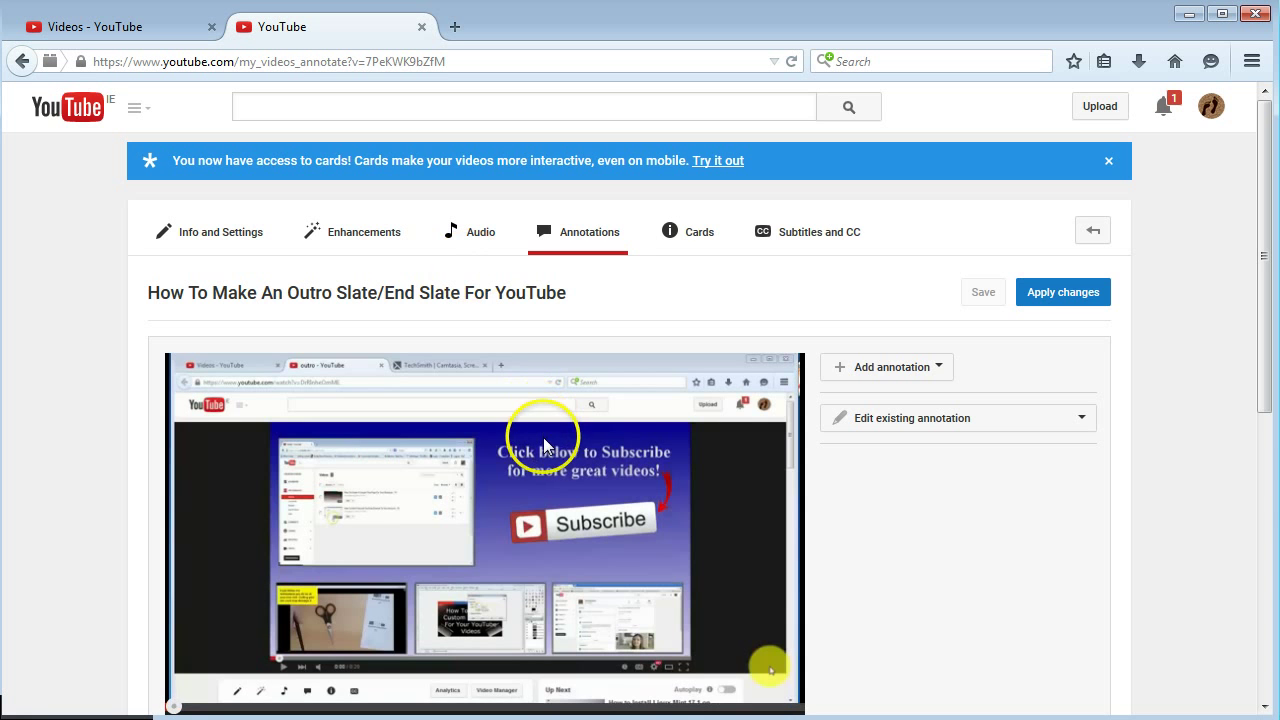
pyautogui.scroll(-2, 420, 535)
pyautogui.scroll(-2, 420, 535)
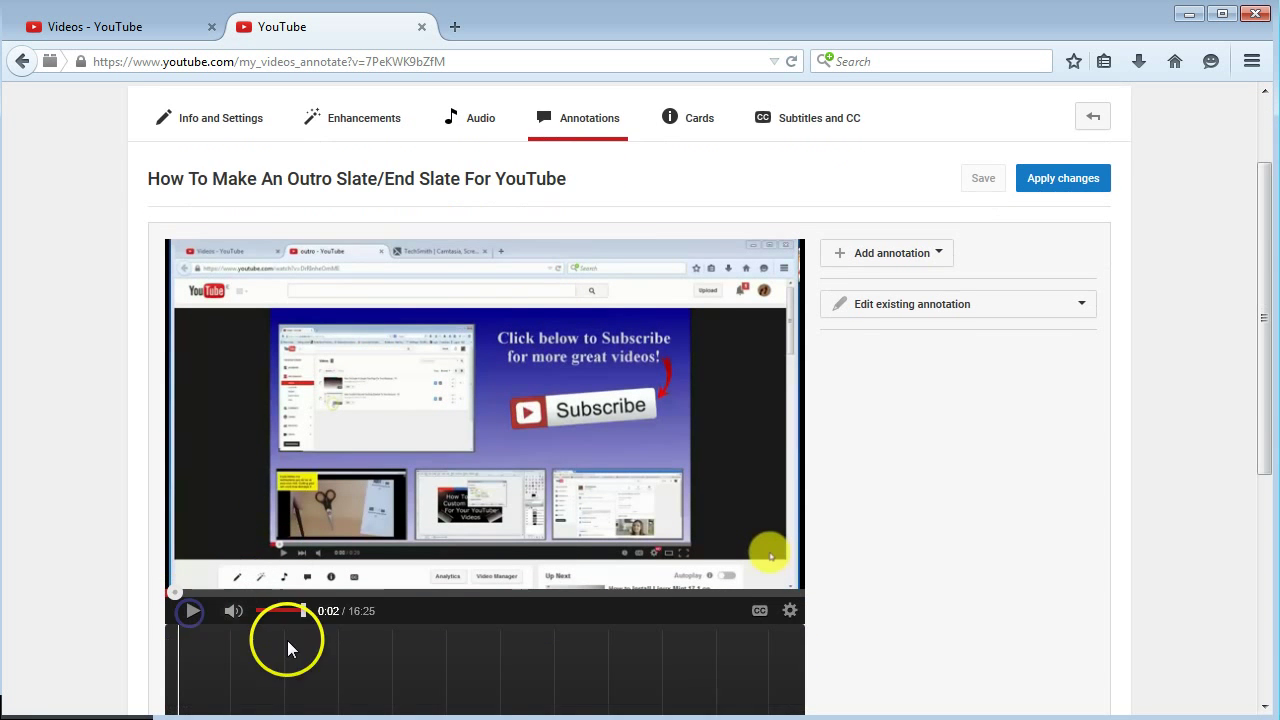
pyautogui.scroll(-4, 286, 640)
pyautogui.scroll(4, 634, 320)
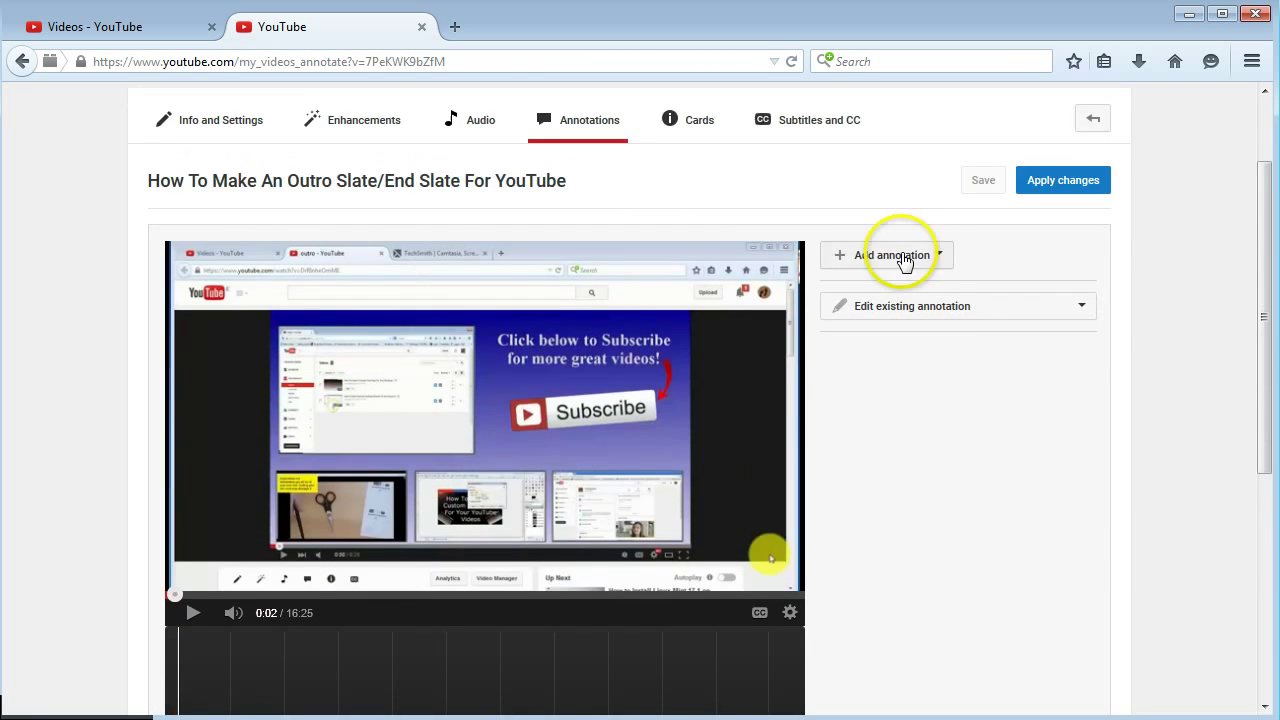
pyautogui.click(935, 255)
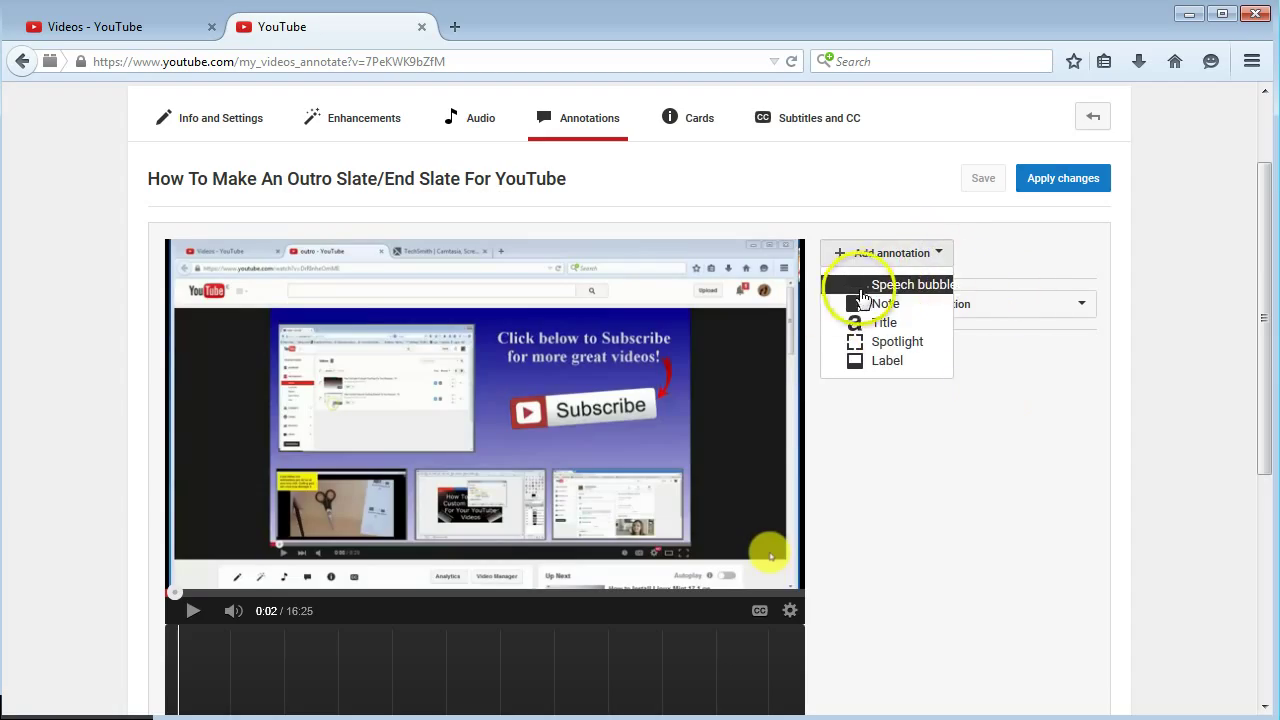
# Add a speech bubble reading 'Click here for 1m 20s' and nudge it slightly lower.
pyautogui.click(877, 287)
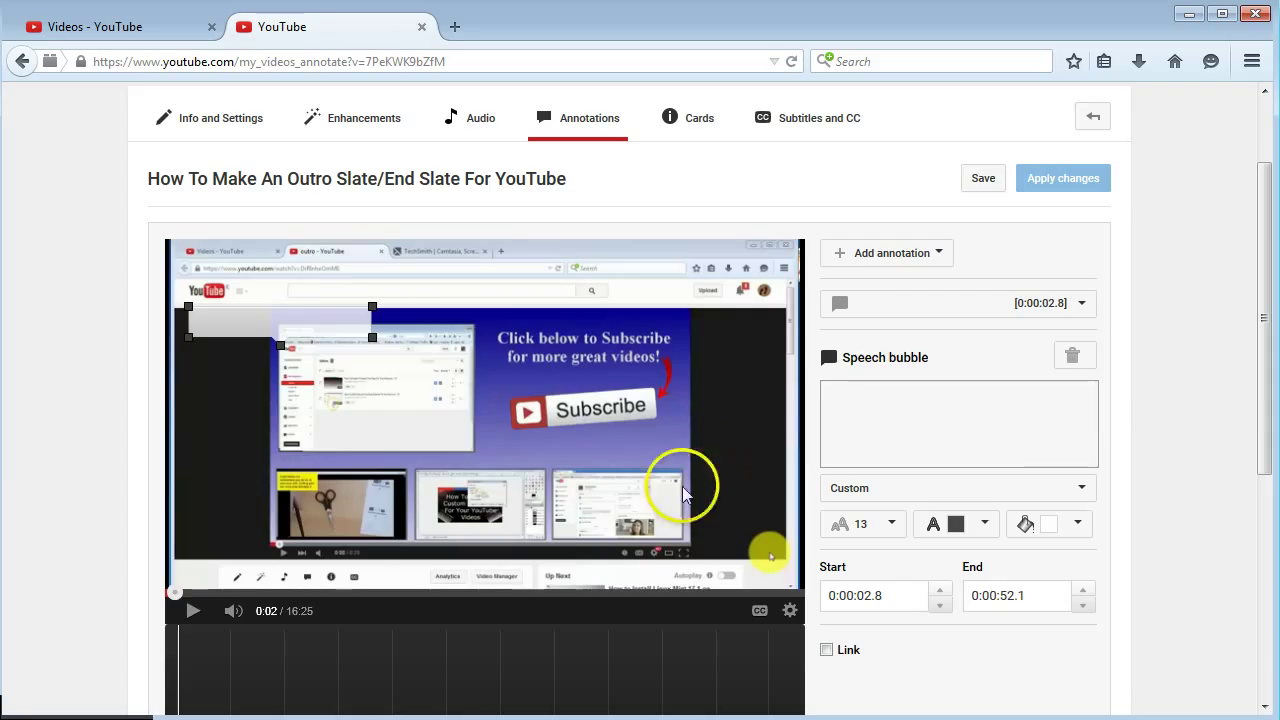
pyautogui.click(910, 425)
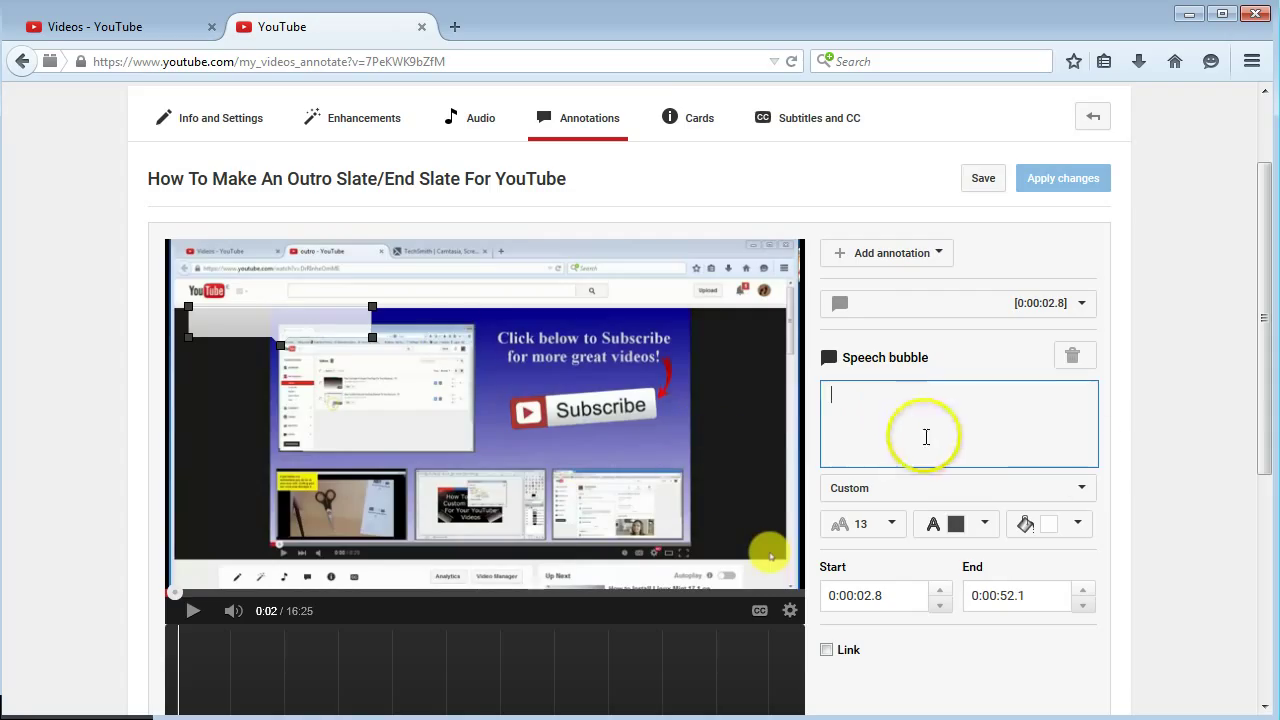
pyautogui.write('C')
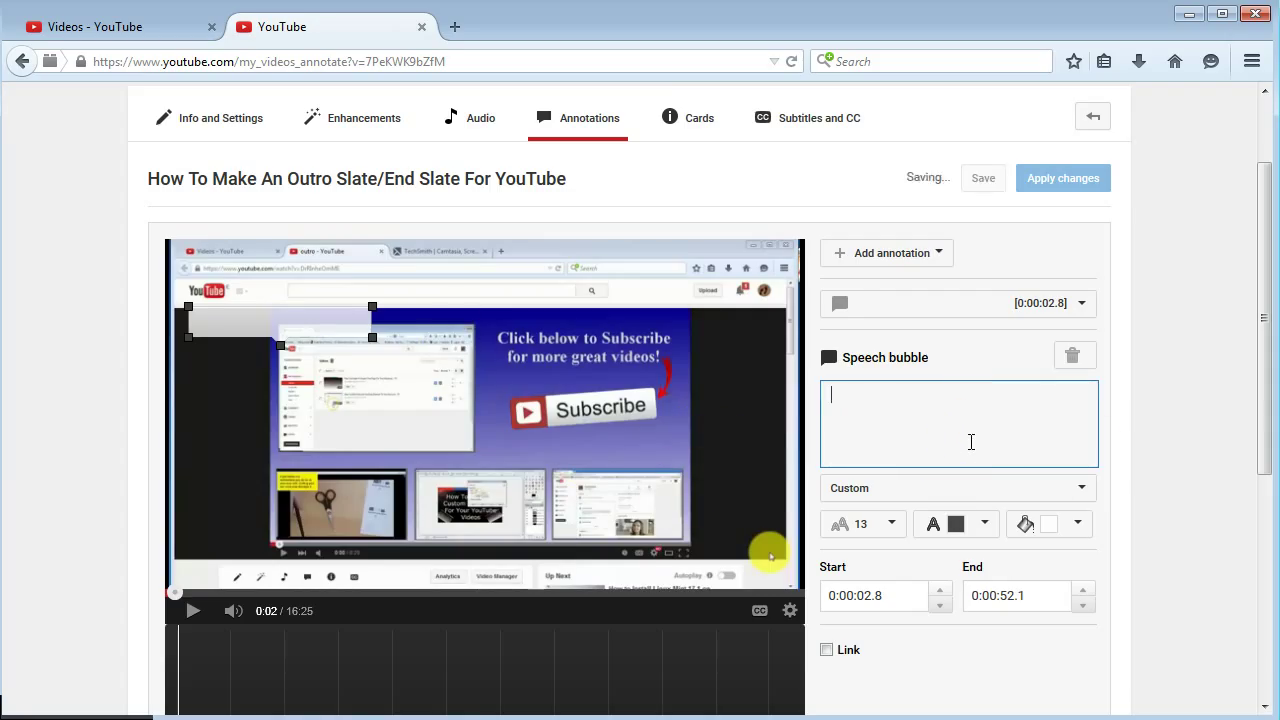
pyautogui.write('lic')
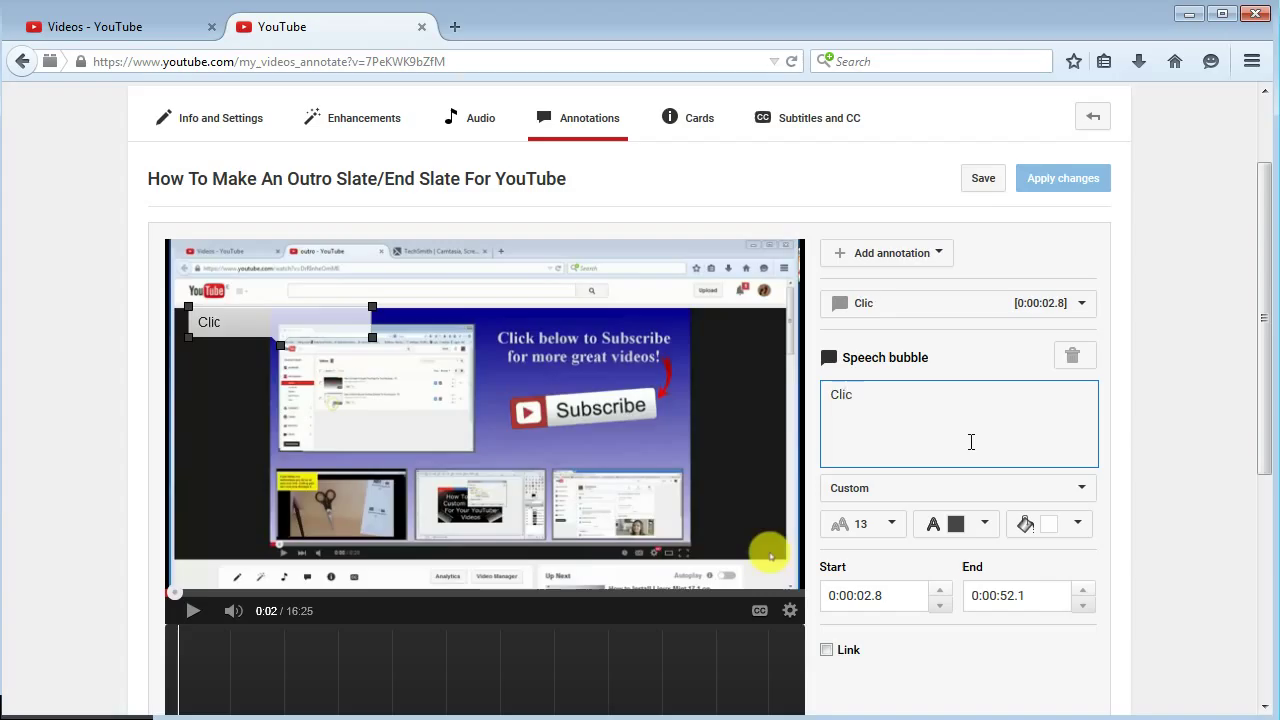
pyautogui.write('k here')
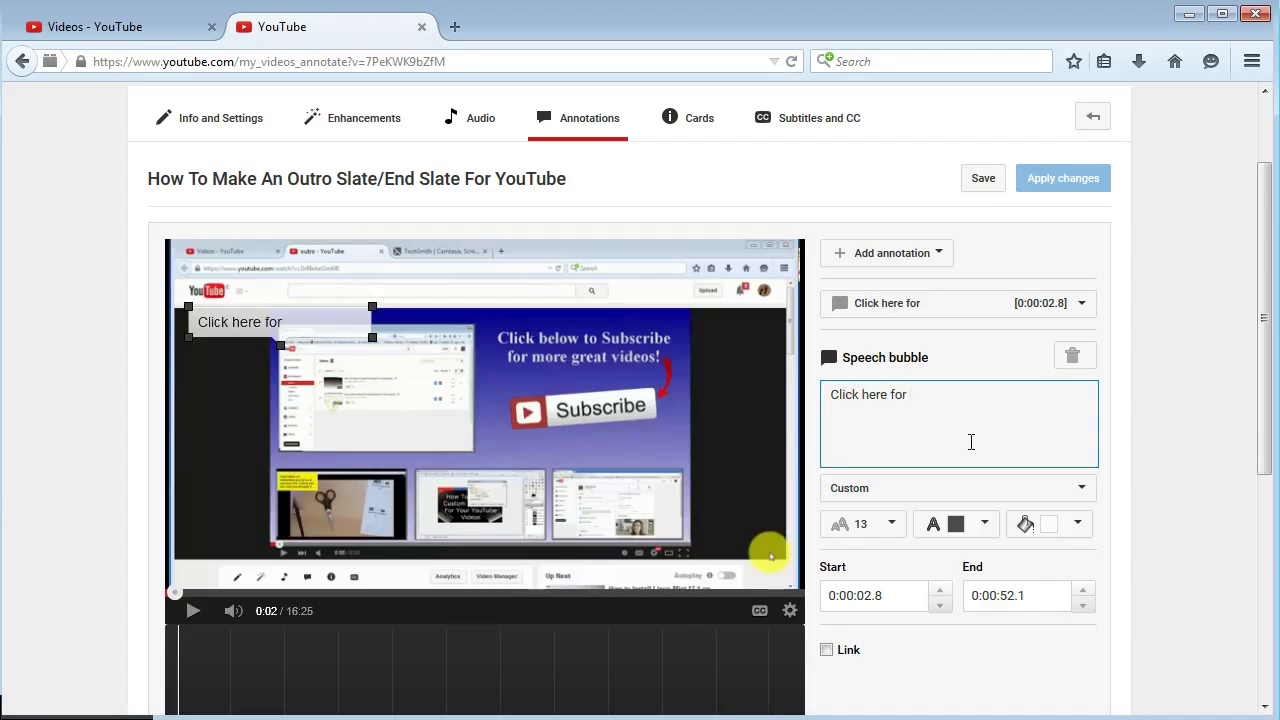
pyautogui.write(' for 1m 2')
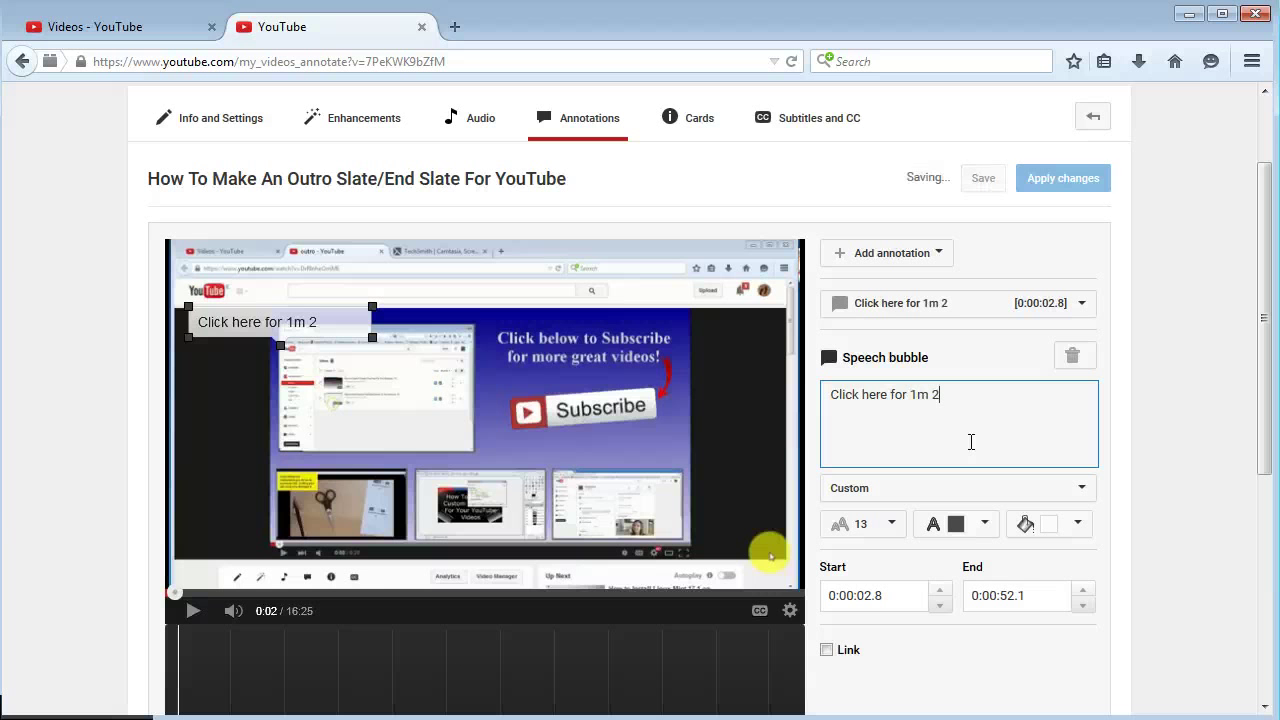
pyautogui.write('0s')
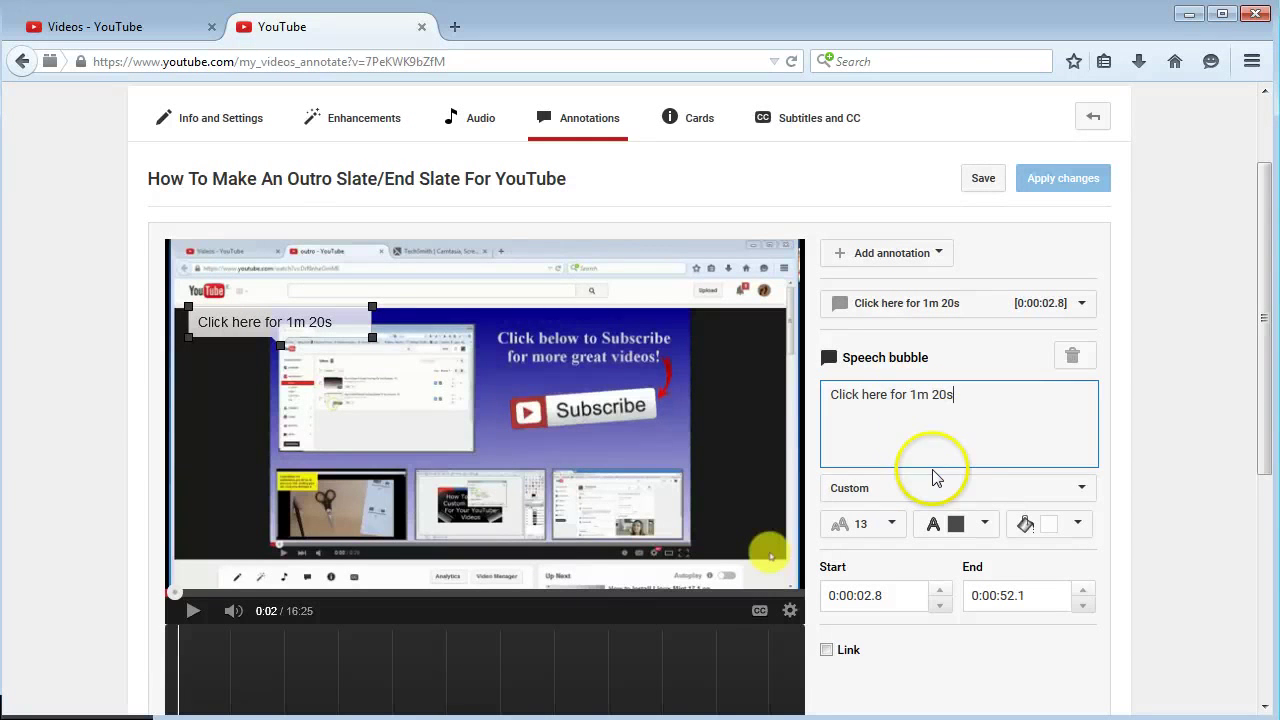
pyautogui.moveTo(284, 331)
pyautogui.mouseDown()
pyautogui.moveTo(272, 381)
pyautogui.moveTo(310, 393)
pyautogui.moveTo(272, 482)
pyautogui.moveTo(297, 379)
pyautogui.moveTo(286, 355)
pyautogui.mouseUp()
pyautogui.scroll(-2, 834, 614)
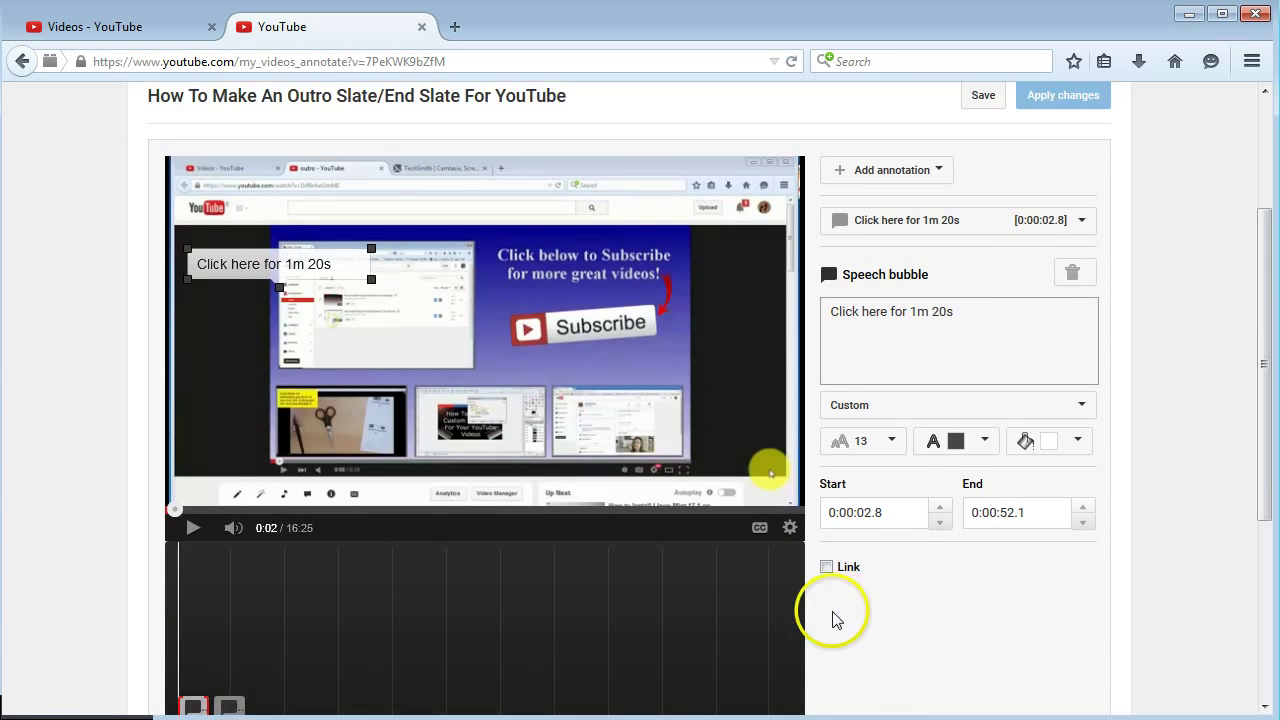
# Turn on the bubble's link and paste the copied video URL as its address.
pyautogui.click(826, 534)
pyautogui.scroll(-1, 913, 605)
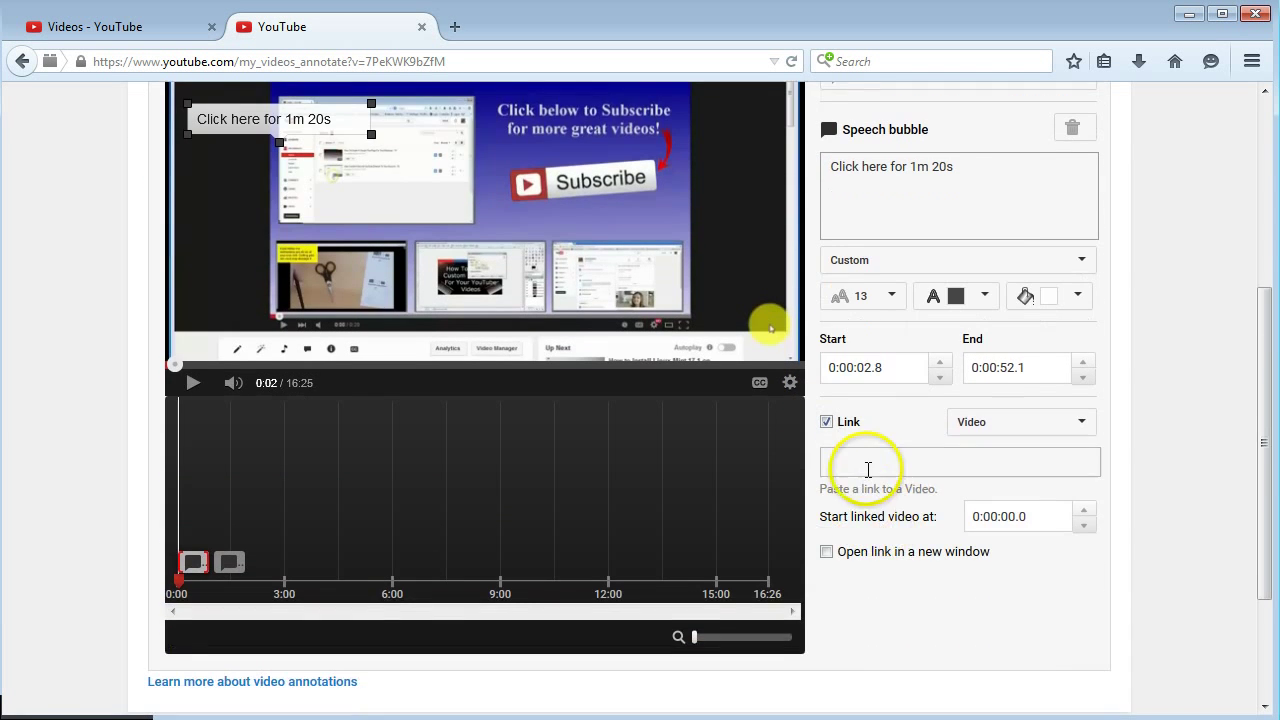
pyautogui.click(870, 461)
pyautogui.rightClick(876, 463)
pyautogui.click(925, 550)
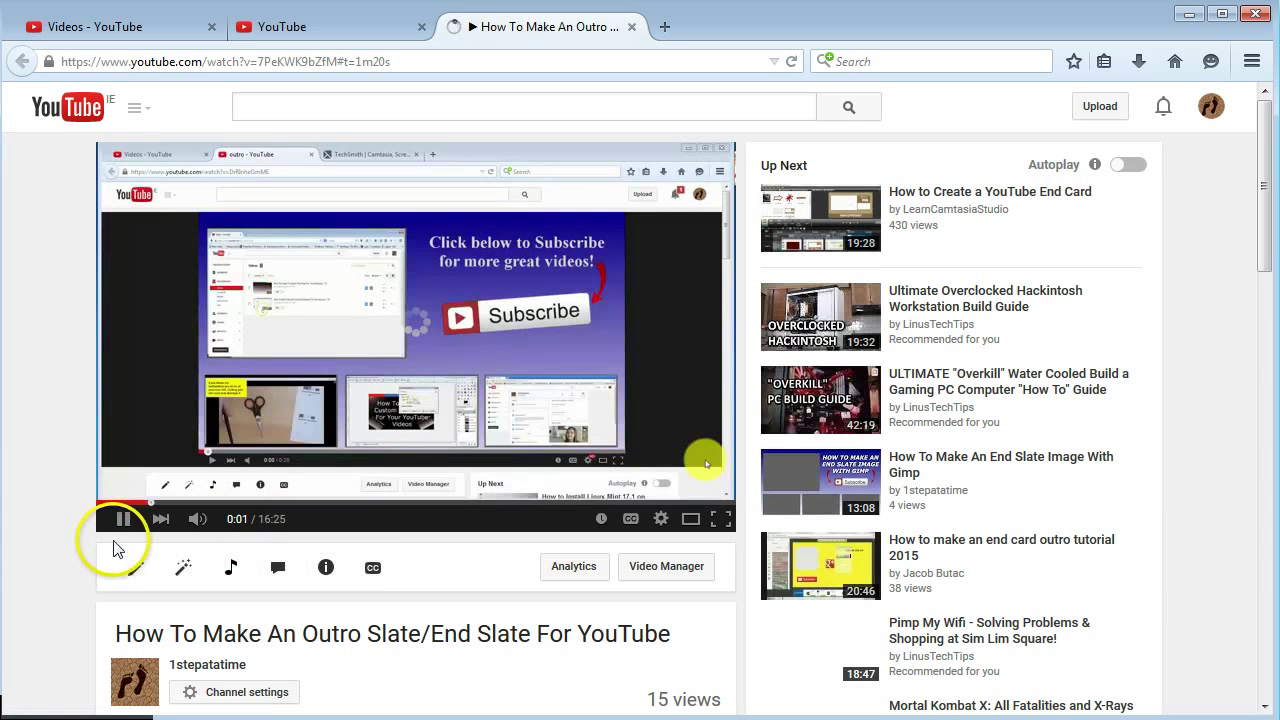
# Pause the previewed video at 1:20 and return to the annotations editor.
pyautogui.click(124, 522)
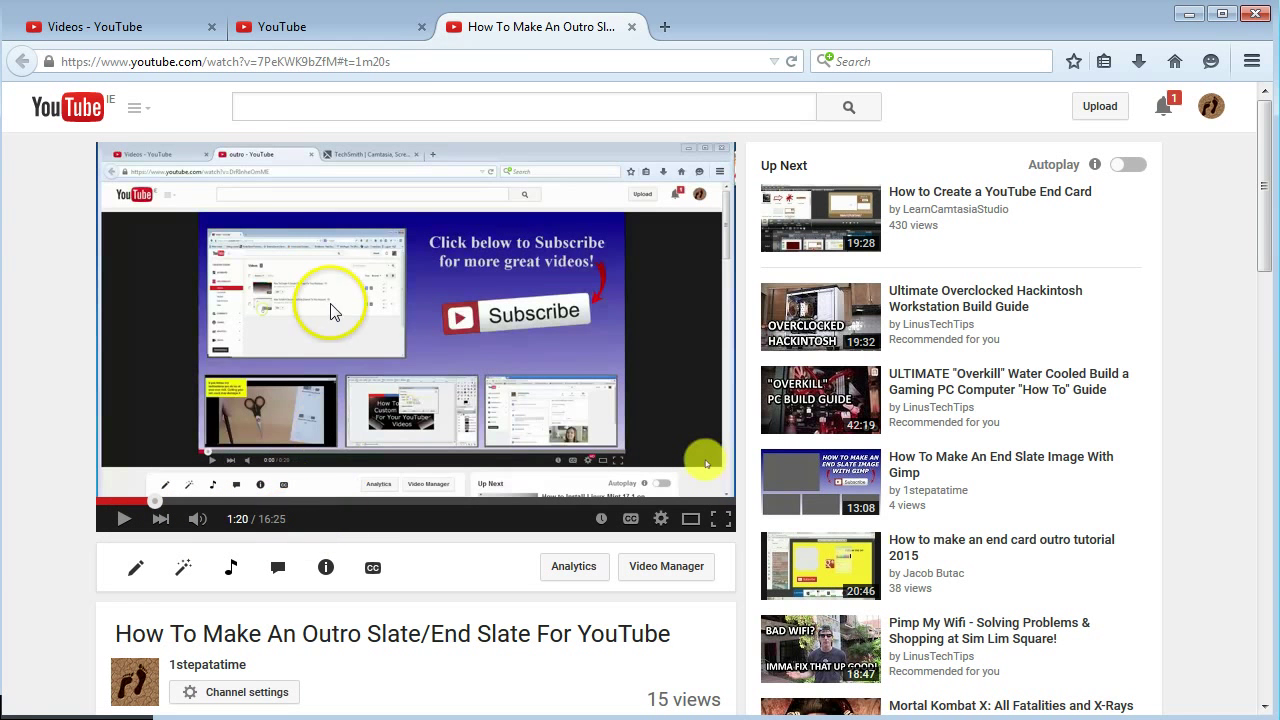
pyautogui.click(325, 27)
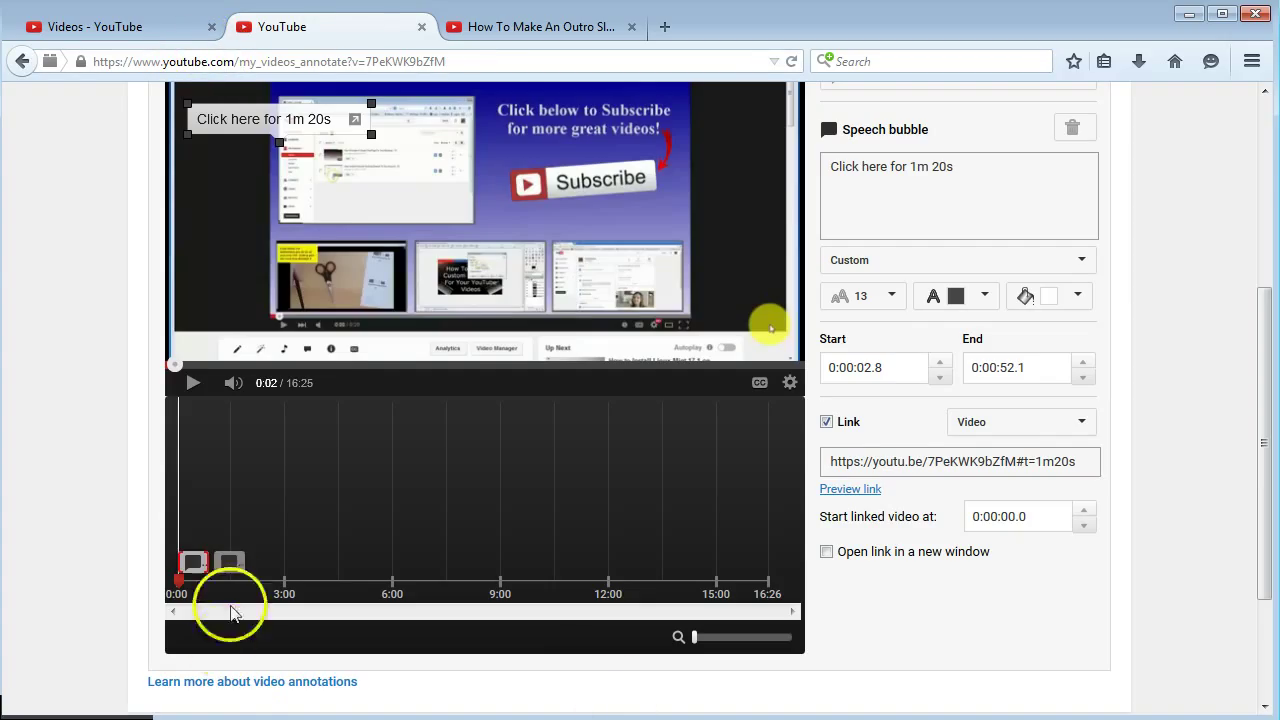
# Delete the older 'Click here 1m20s' bubble and make the remaining bubble end at 0:00:45.0.
pyautogui.click(229, 566)
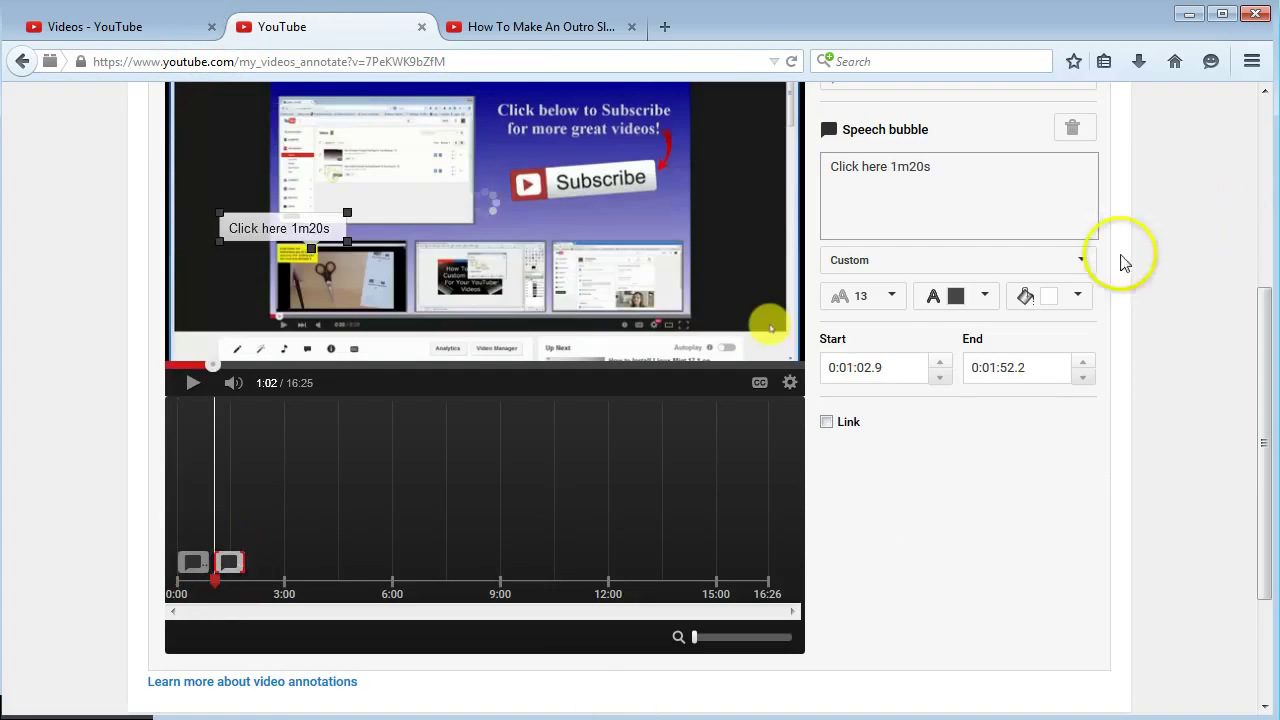
pyautogui.click(1072, 129)
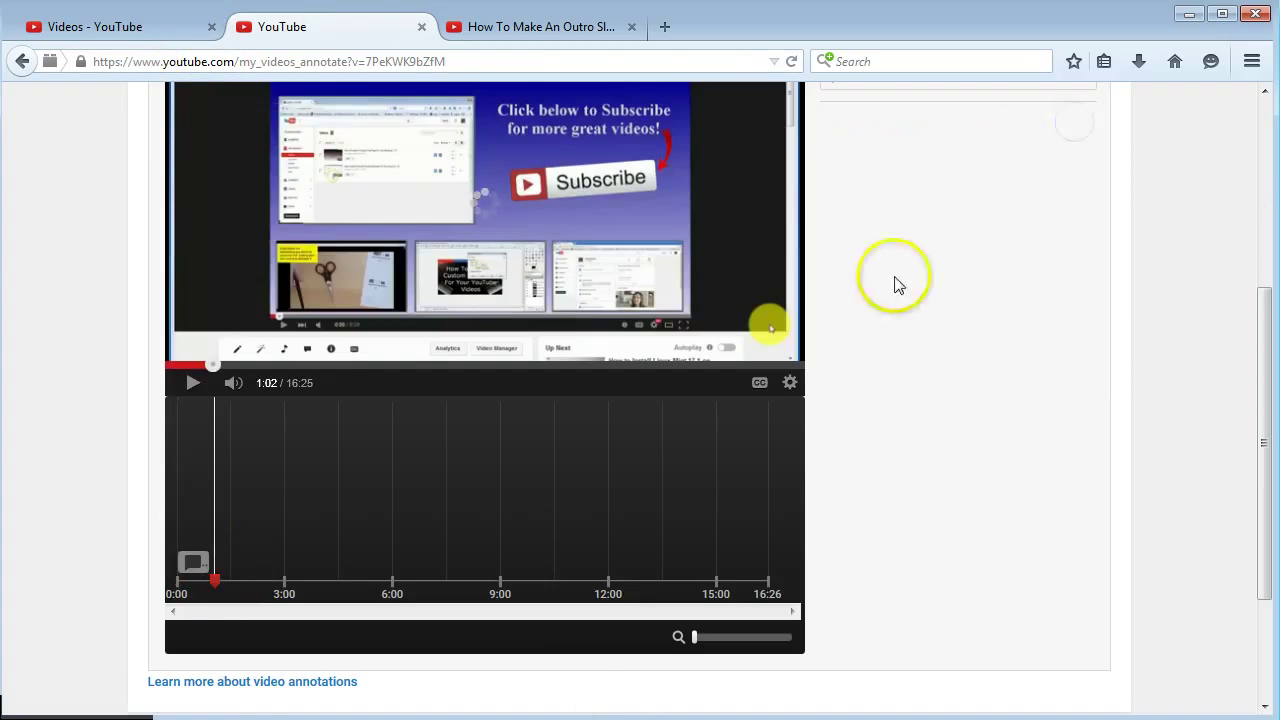
pyautogui.click(199, 568)
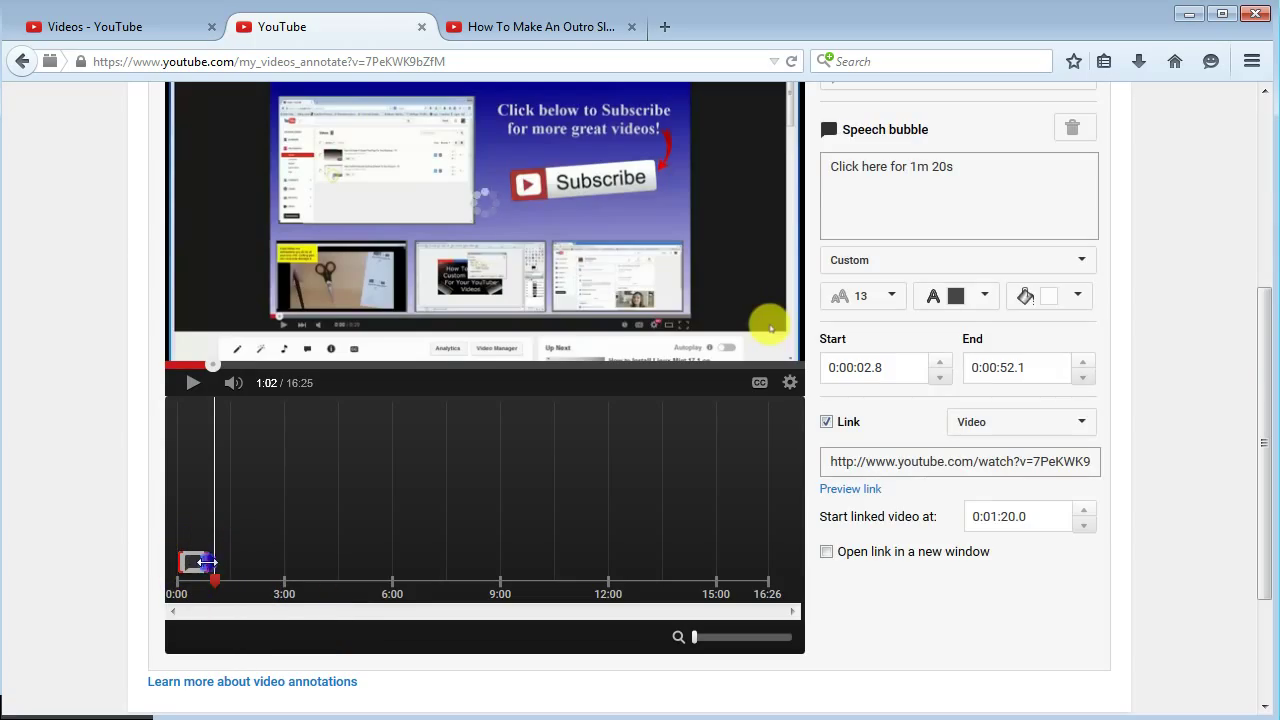
pyautogui.moveTo(207, 562)
pyautogui.mouseDown()
pyautogui.moveTo(222, 567)
pyautogui.moveTo(203, 567)
pyautogui.mouseUp()
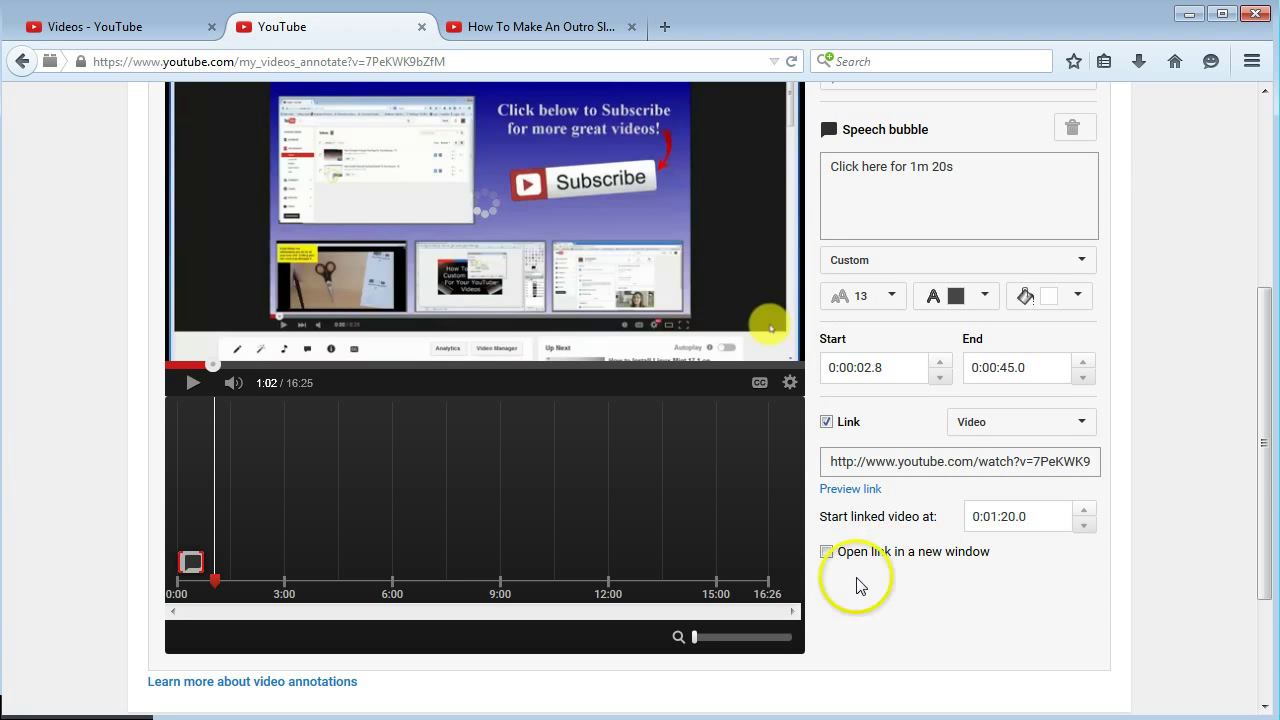
# Apply the annotation changes so the 'Click here for 1m 20s' bubble is saved.
pyautogui.scroll(-1, 860, 586)
pyautogui.scroll(5, 894, 571)
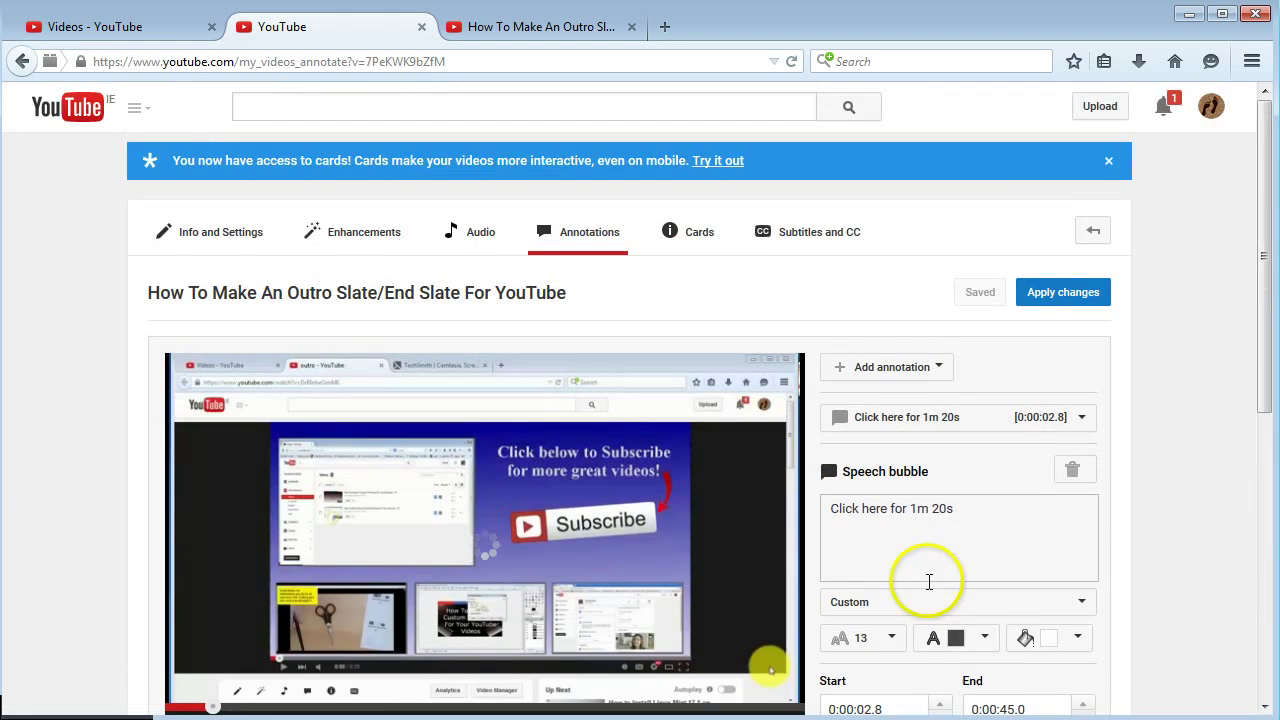
pyautogui.click(1062, 300)
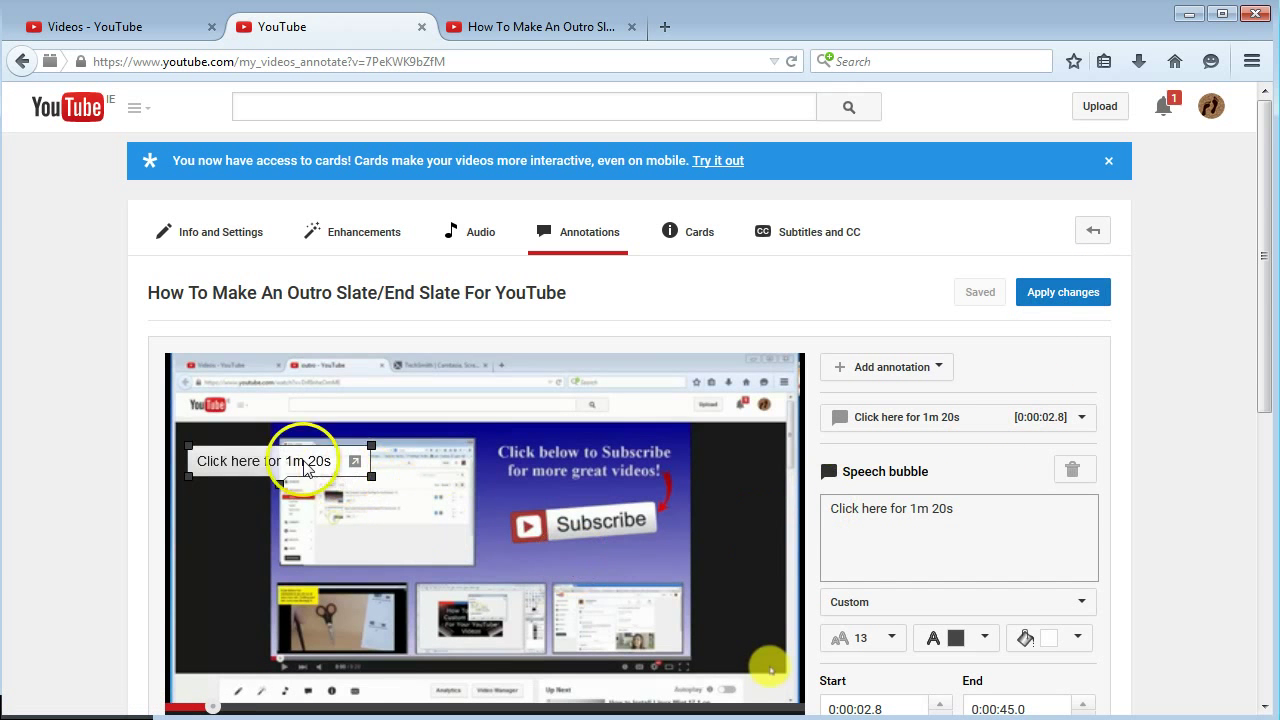